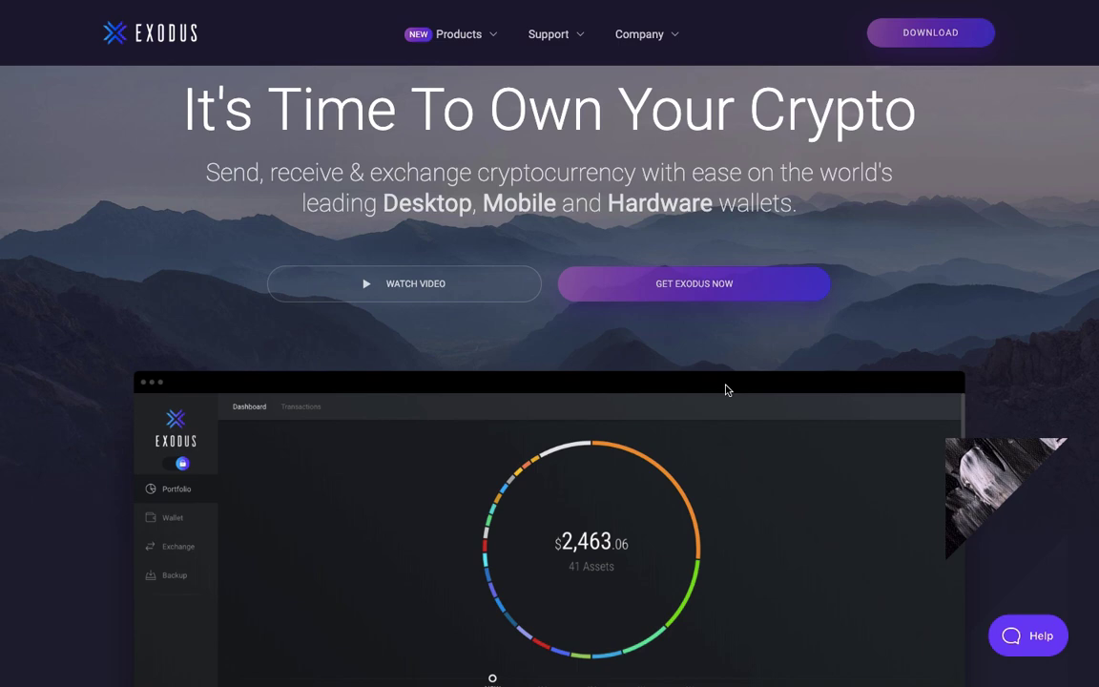
Scroll down the Exodus homepage to the Beautiful Desktop Wallet section, with live charts and built-in exchange.
scroll(727, 390, down, 1)
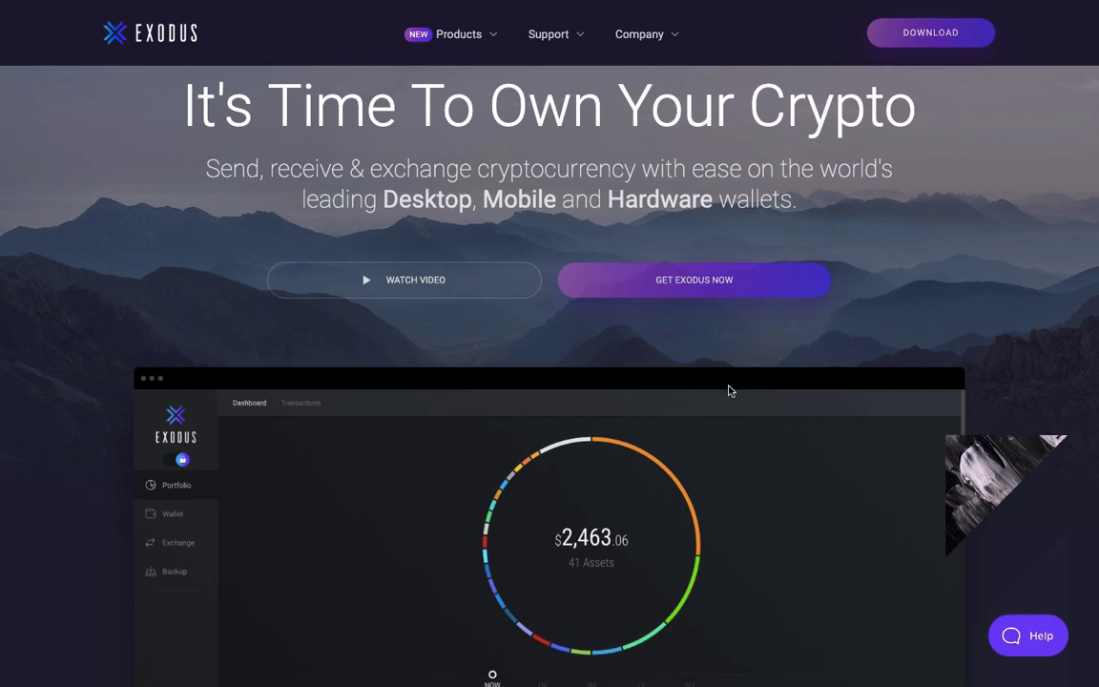
scroll(728, 390, down, 5)
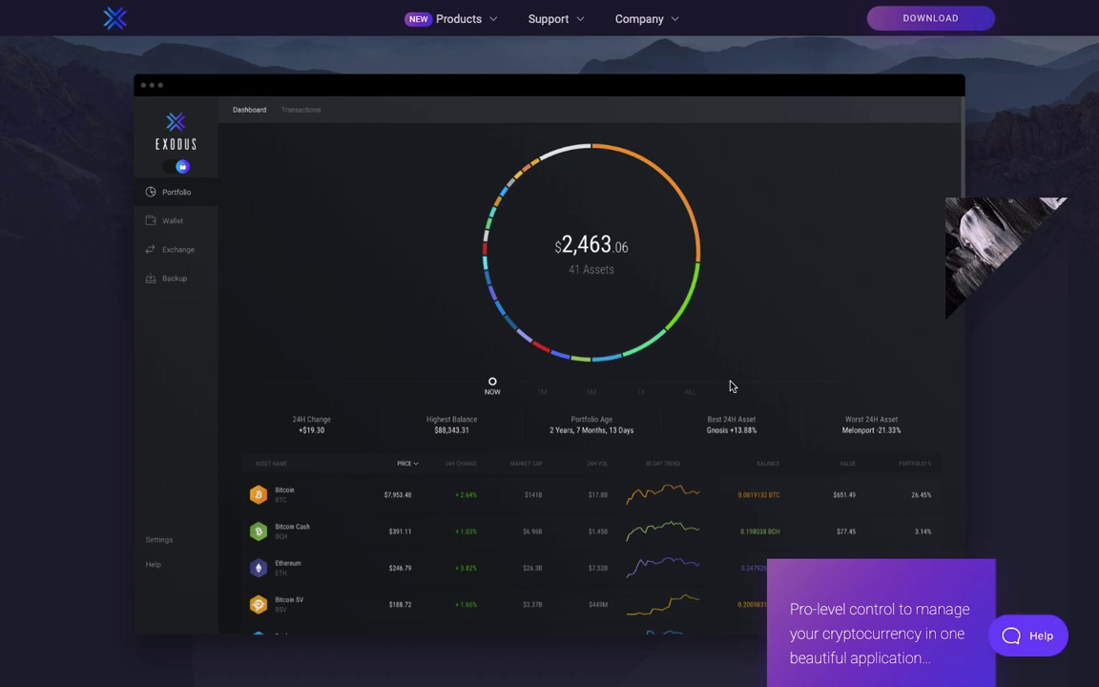
scroll(730, 385, down, 7)
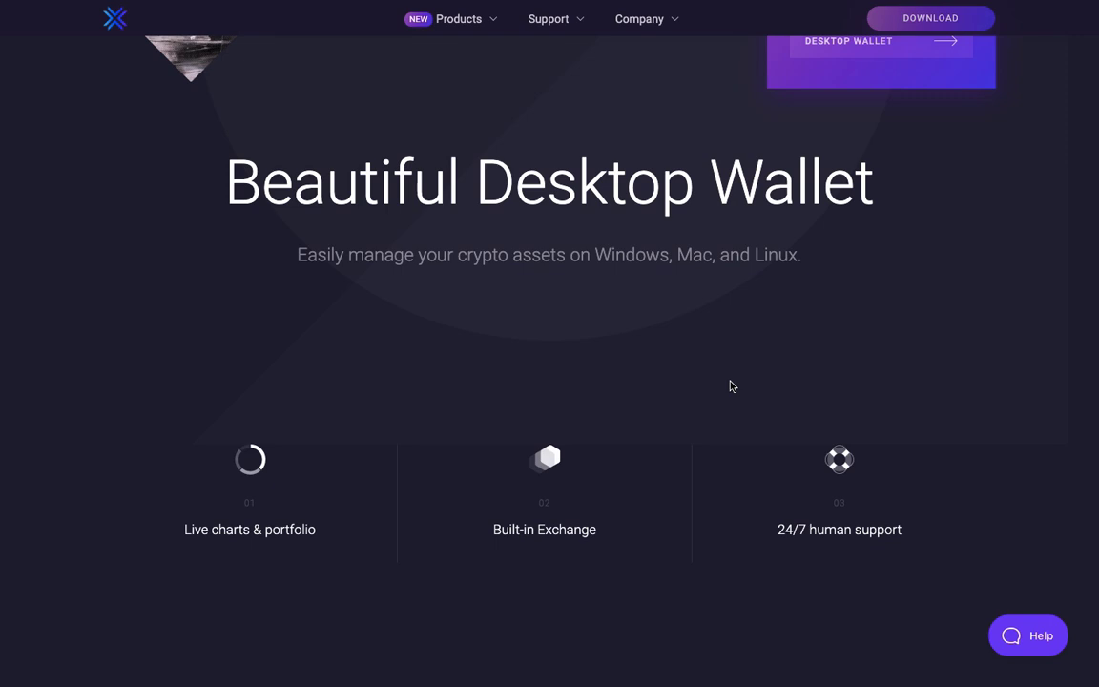
Scroll past the grid of 100+ supported cryptocurrencies down to the mobile wallet mockups.
scroll(732, 385, down, 9)
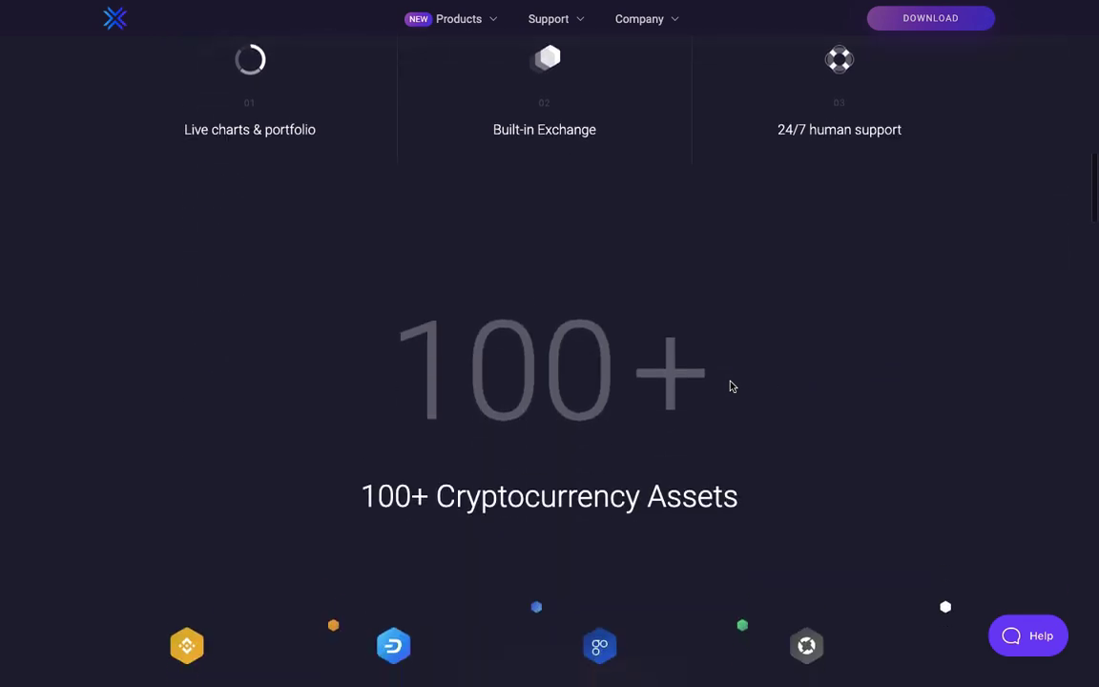
scroll(732, 386, down, 1)
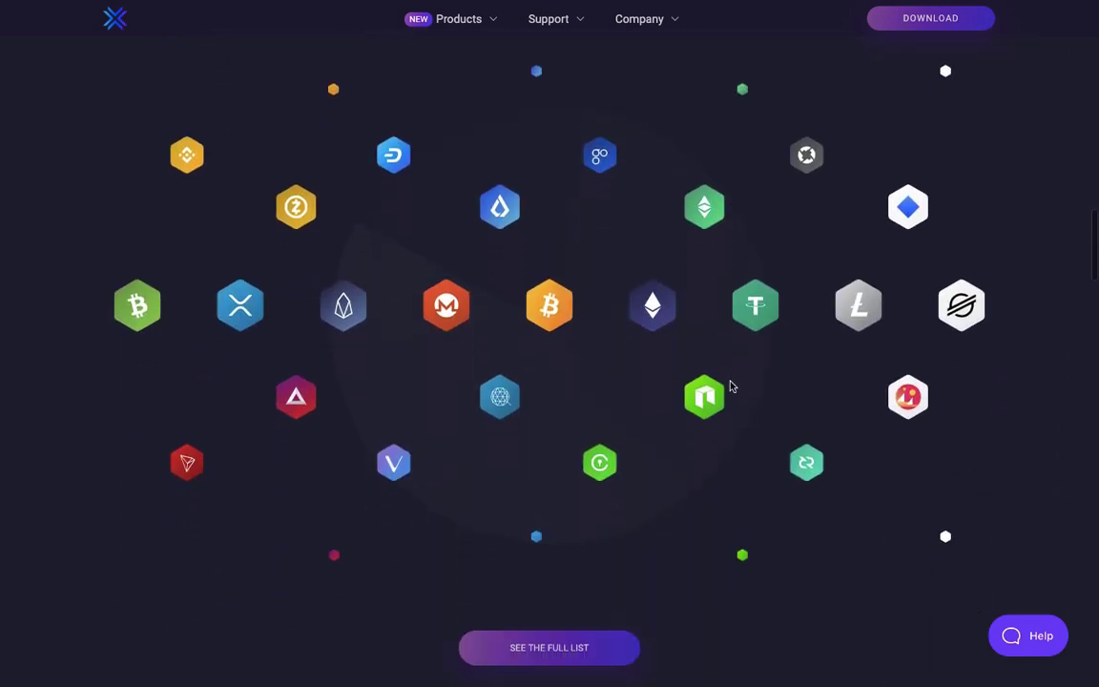
scroll(732, 385, down, 10)
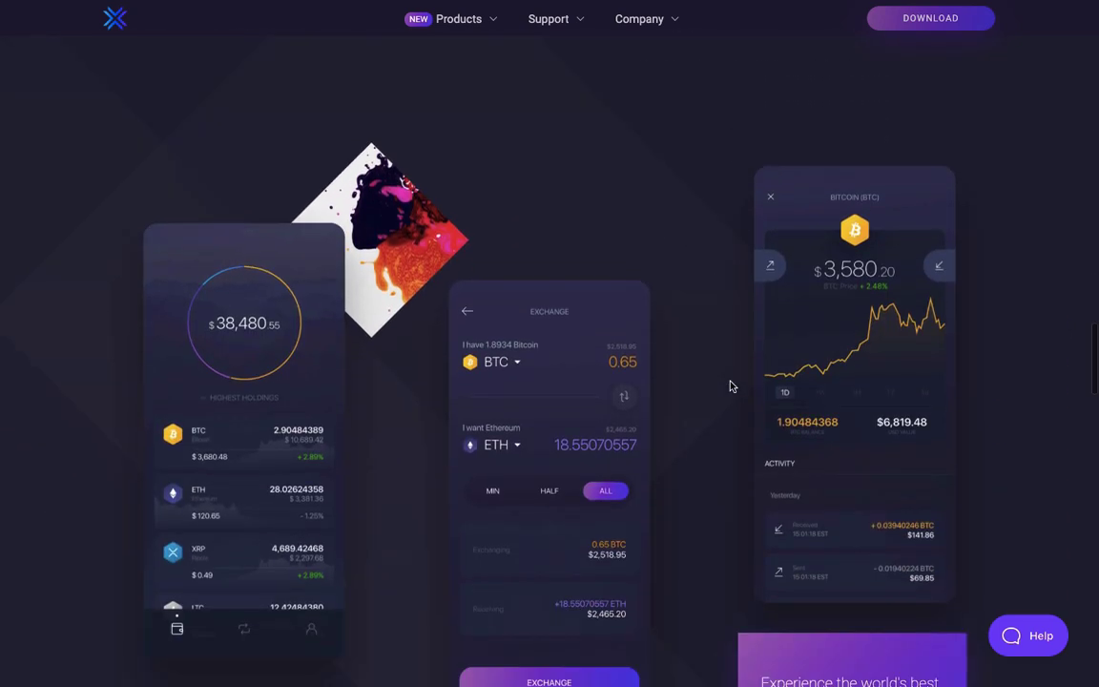
scroll(731, 385, down, 2)
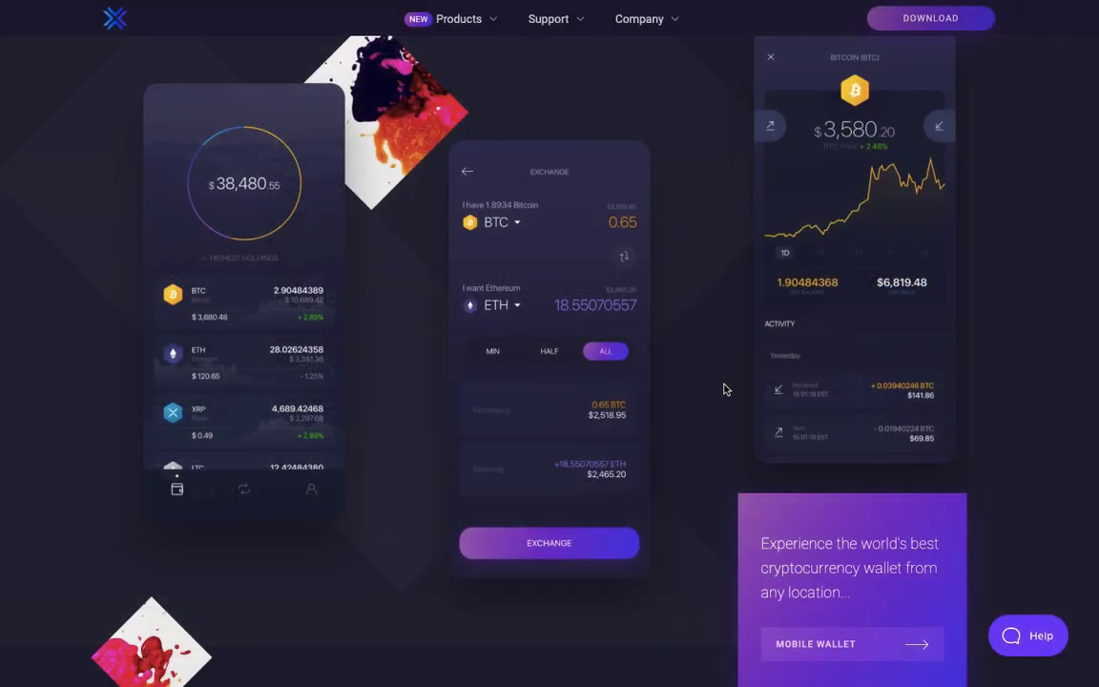
Scroll through the Effortless Hardware Security section featuring the Trezor integration.
scroll(723, 389, down, 10)
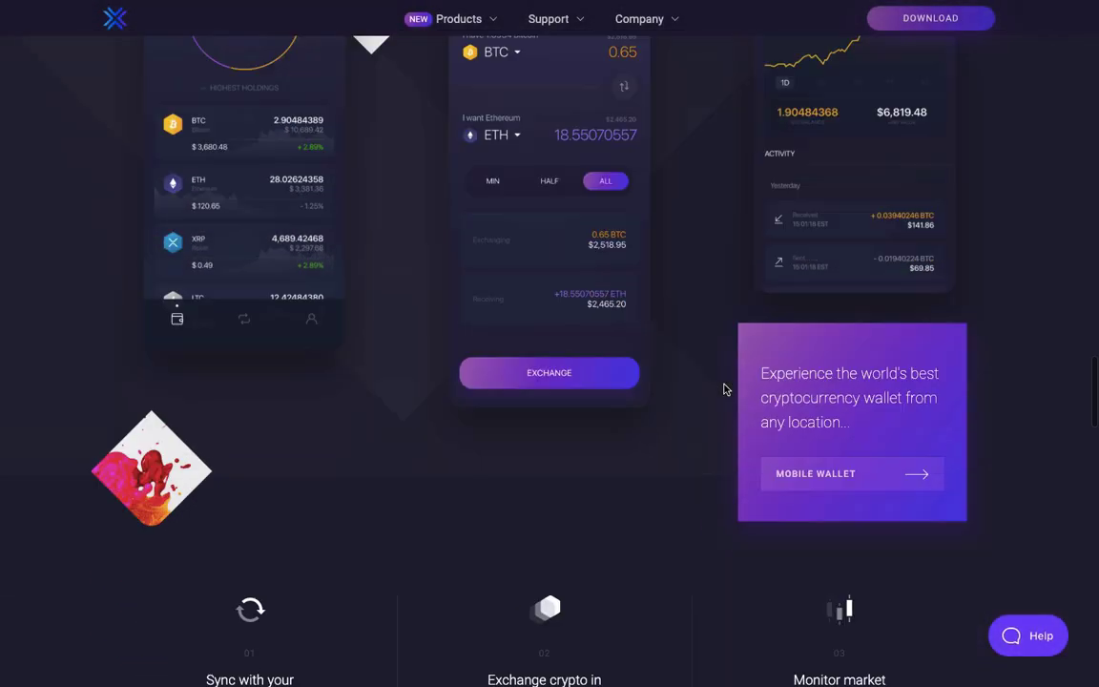
scroll(723, 389, down, 2)
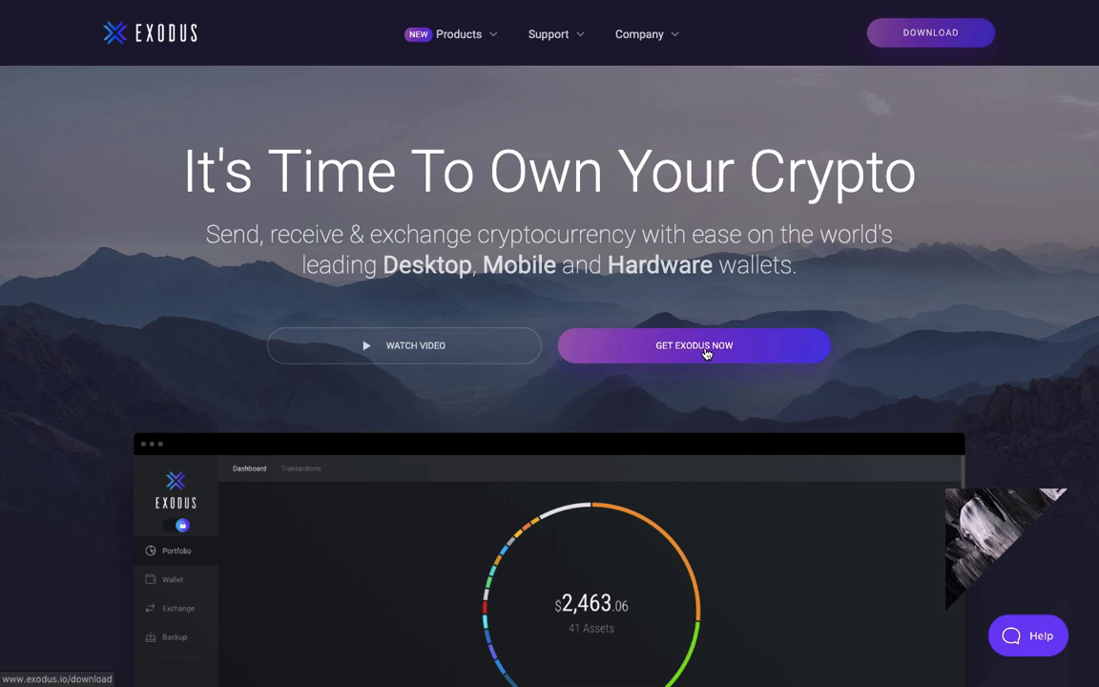
Download the Exodus 19.7.18 Mac disk image (exodus-macos-19.7.18.dmg) and open it.
click(924, 40)
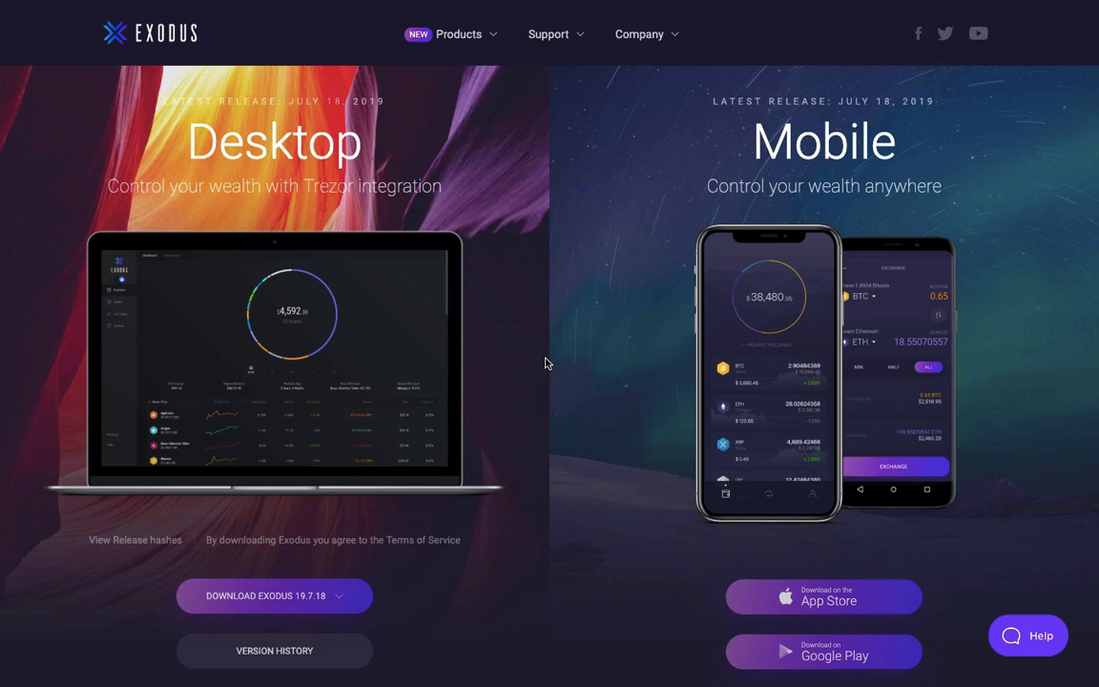
click(349, 596)
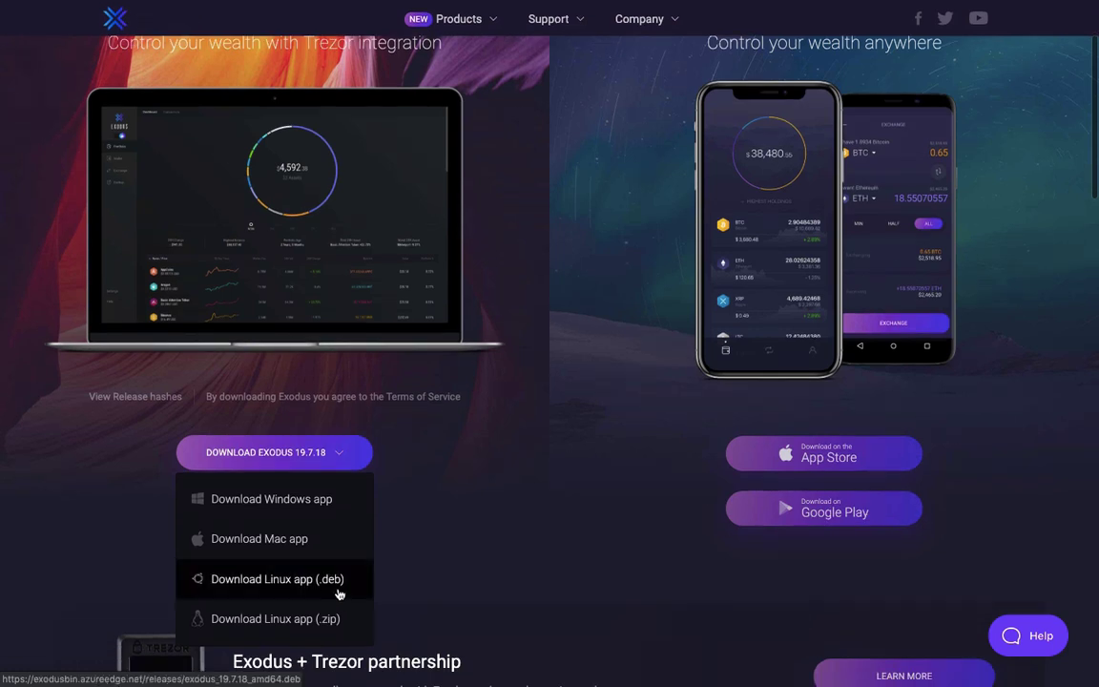
click(298, 545)
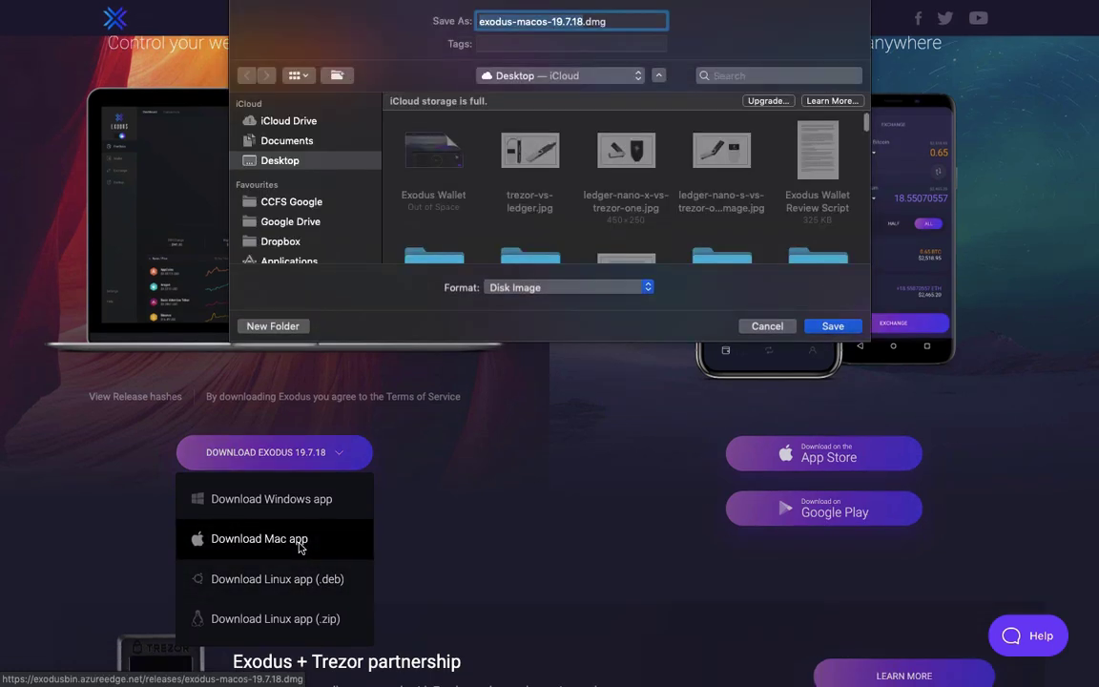
click(832, 326)
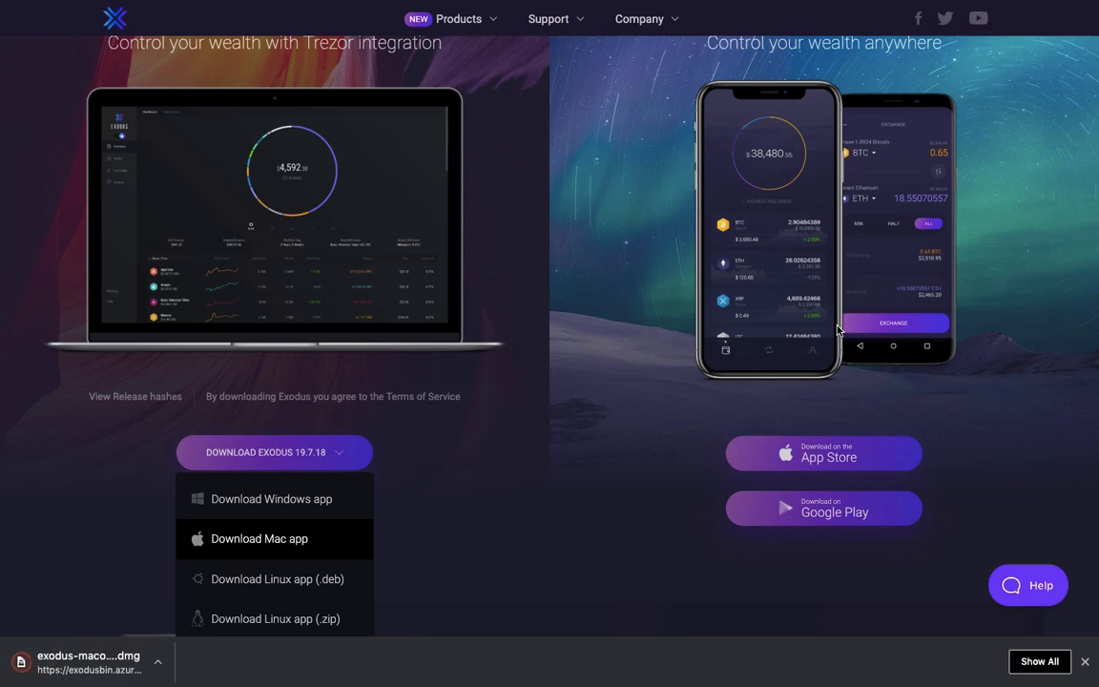
click(88, 663)
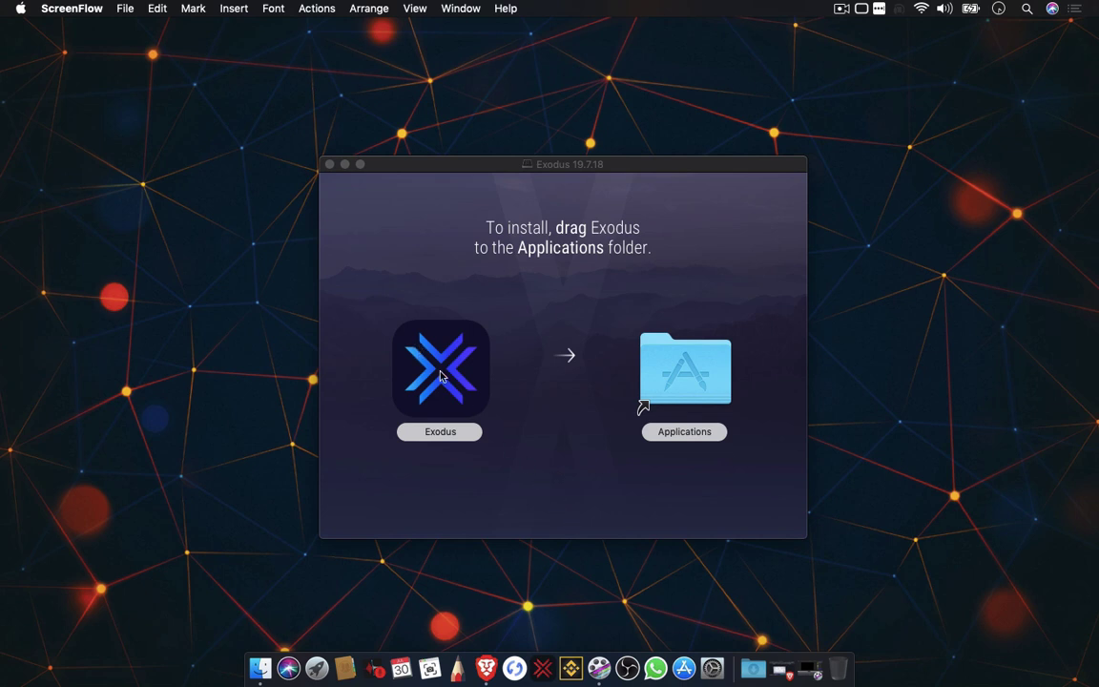
Copy Exodus into the Applications folder, then launch it from the disk image.
drag(438, 379, 671, 393)
drag(685, 383, 685, 383)
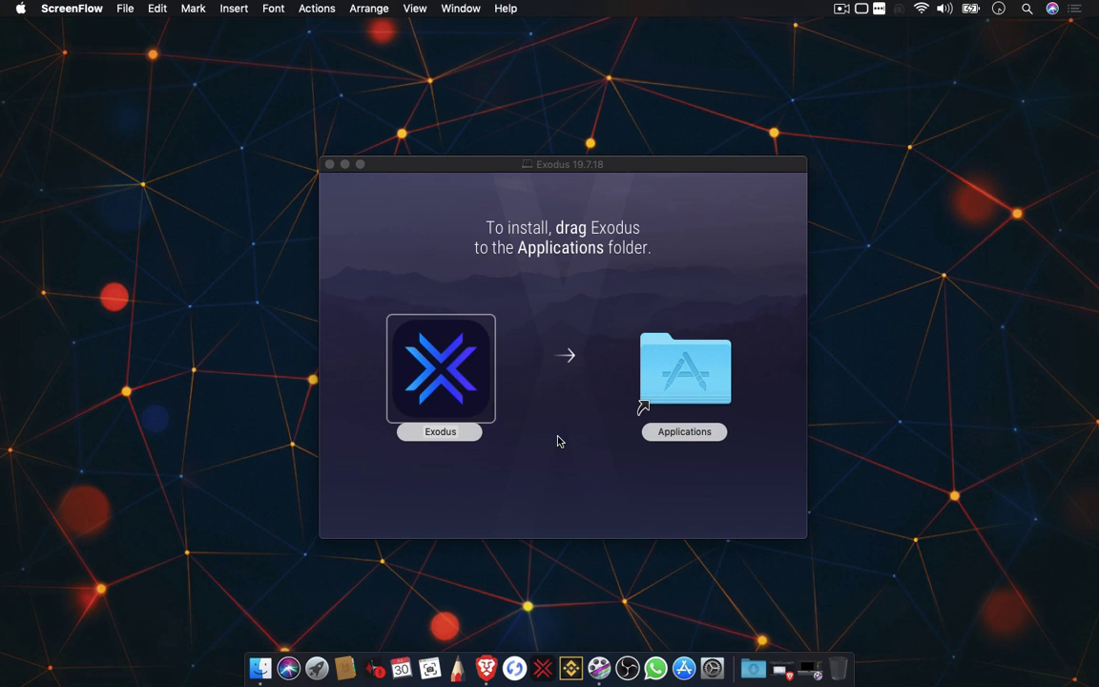
double_click(439, 375)
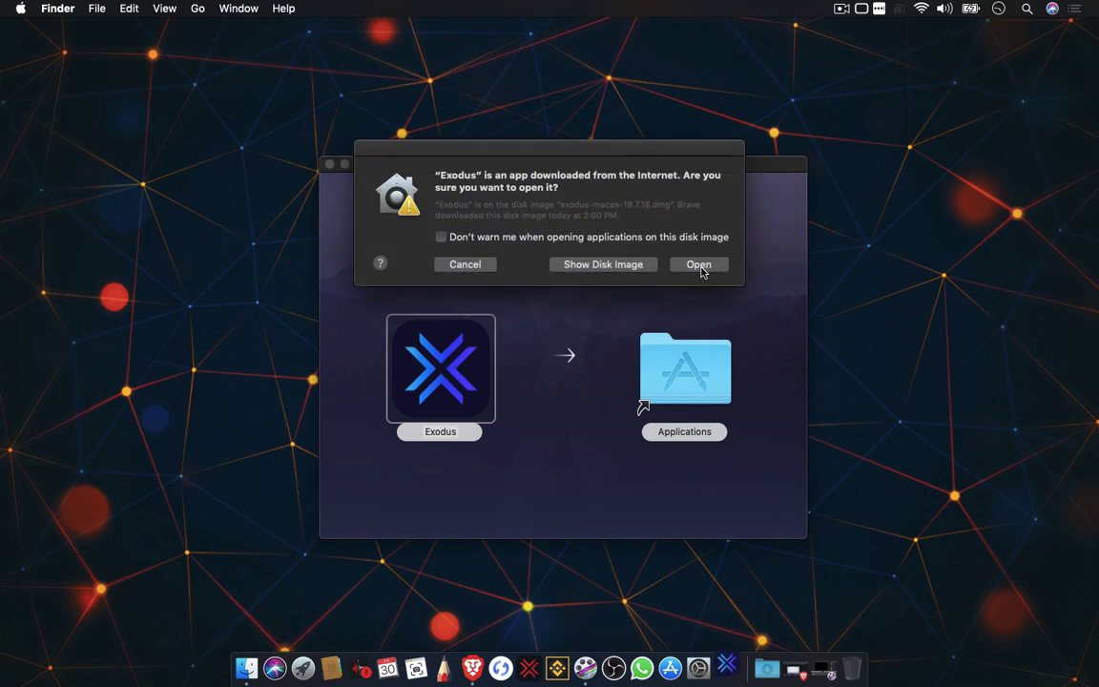
Confirm opening the internet-downloaded Exodus app in the security warning.
click(701, 270)
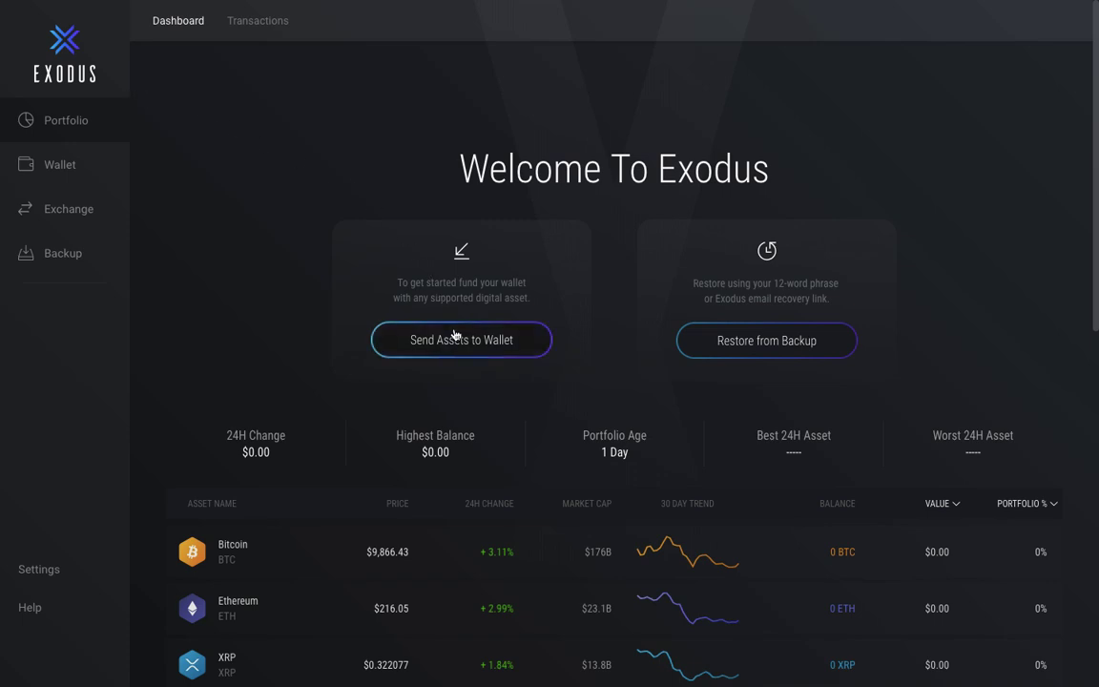
click(767, 349)
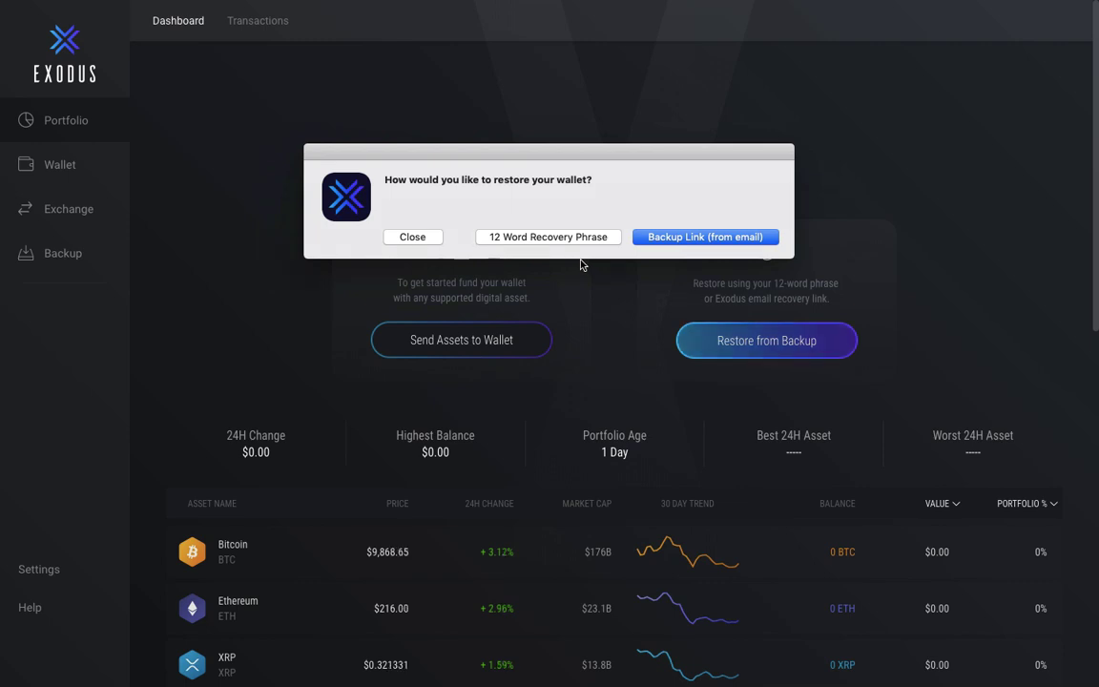
click(408, 236)
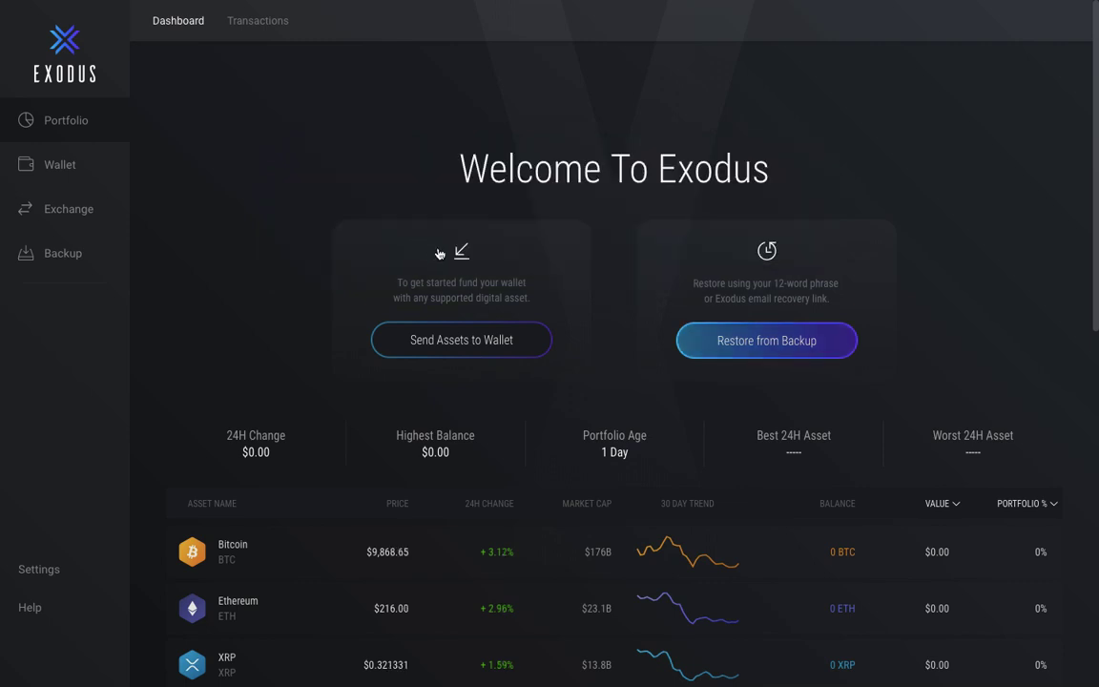
Go to the Bitcoin wallet and show its receive QR code and address.
click(457, 350)
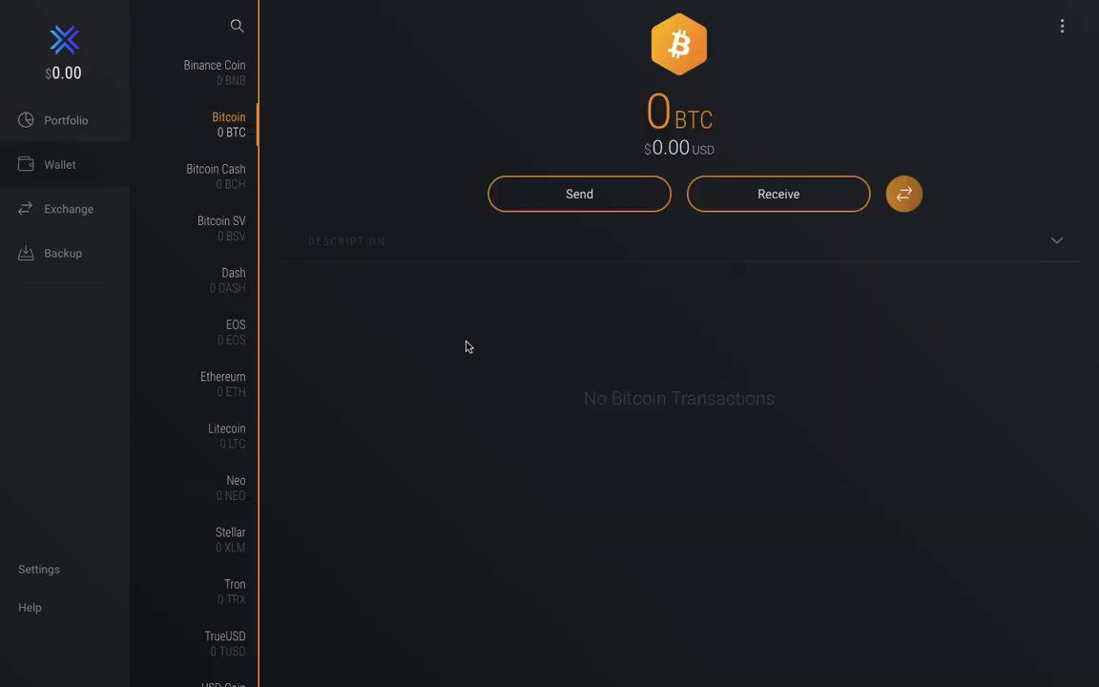
click(786, 199)
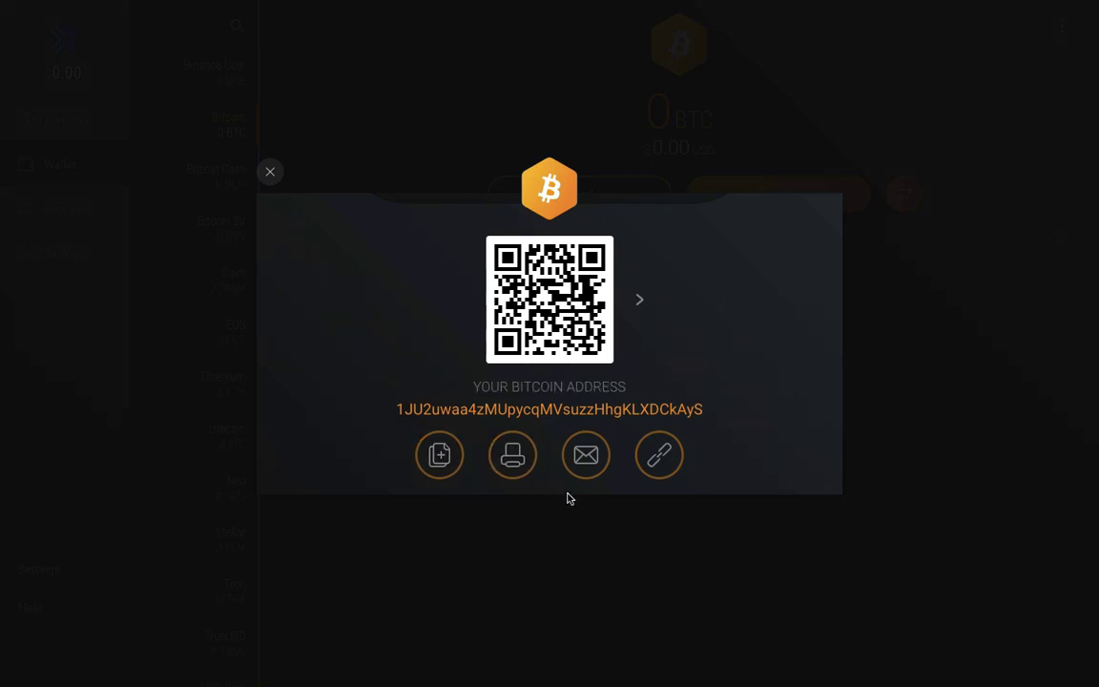
Copy the Bitcoin receiving address with the copy icon below it.
click(439, 456)
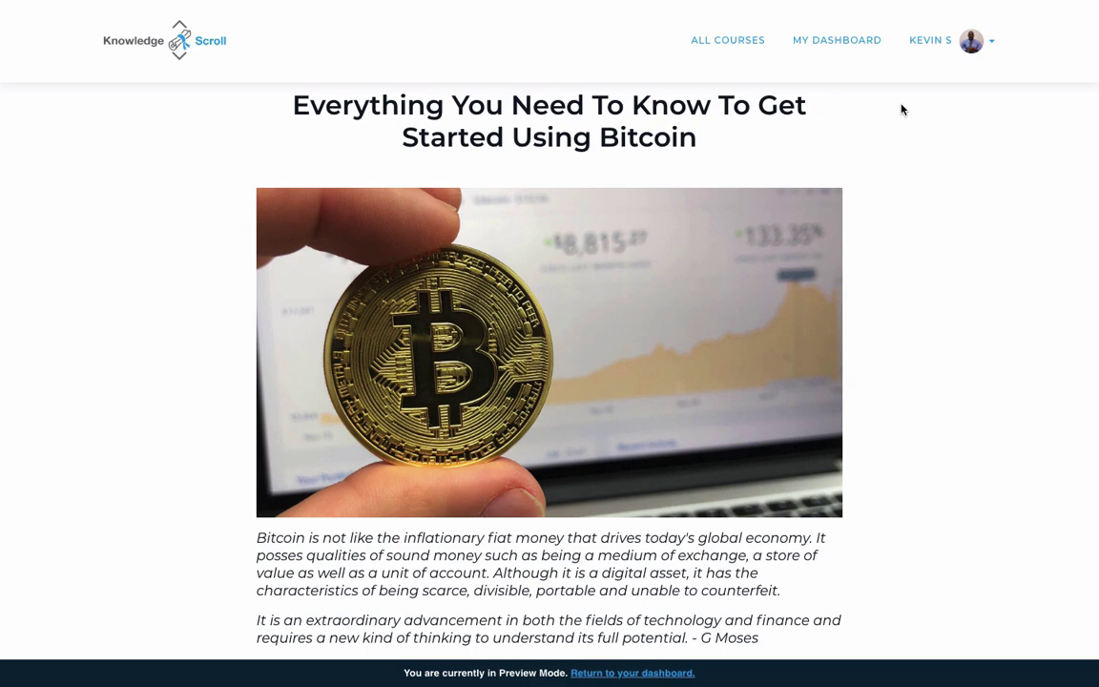
Scroll through the Bitcoin beginner course curriculum on the Knowledge Scroll page.
scroll(901, 110, down, 5)
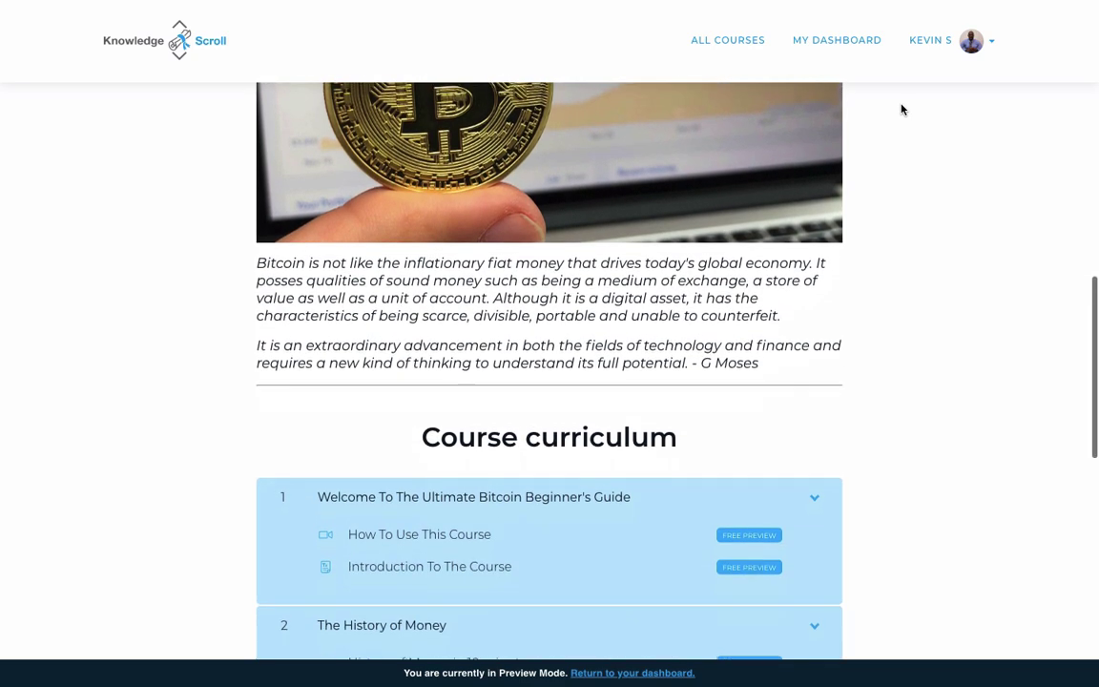
scroll(901, 110, down, 4)
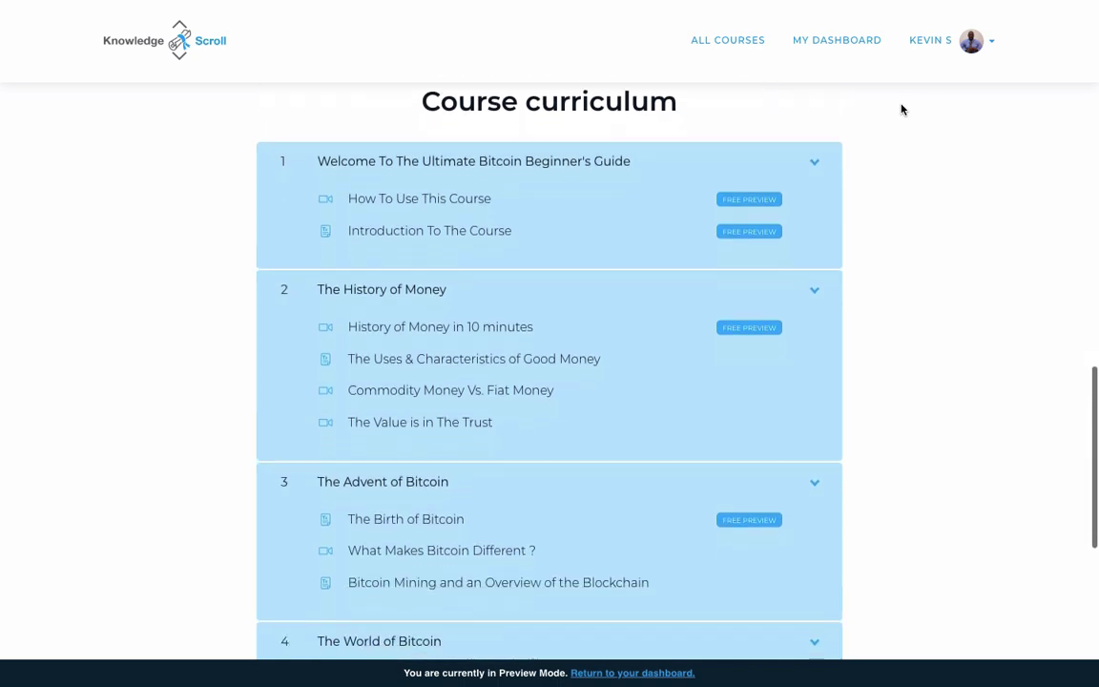
scroll(902, 110, down, 3)
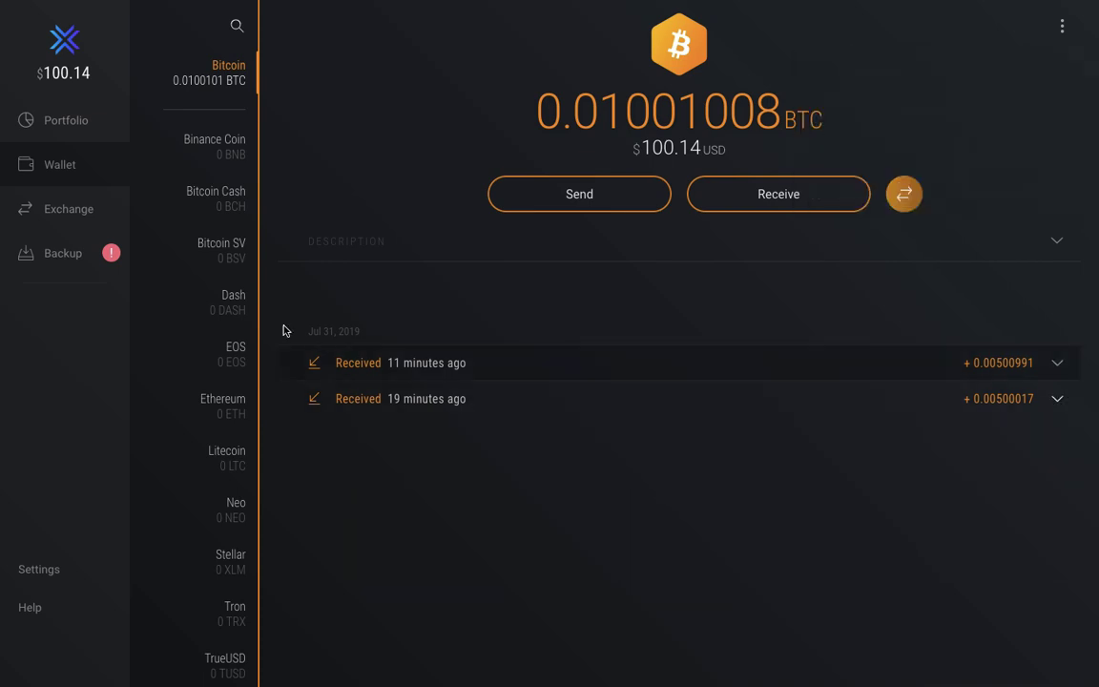
Choose Backup in the Exodus sidebar to reach the Create your password step.
click(63, 260)
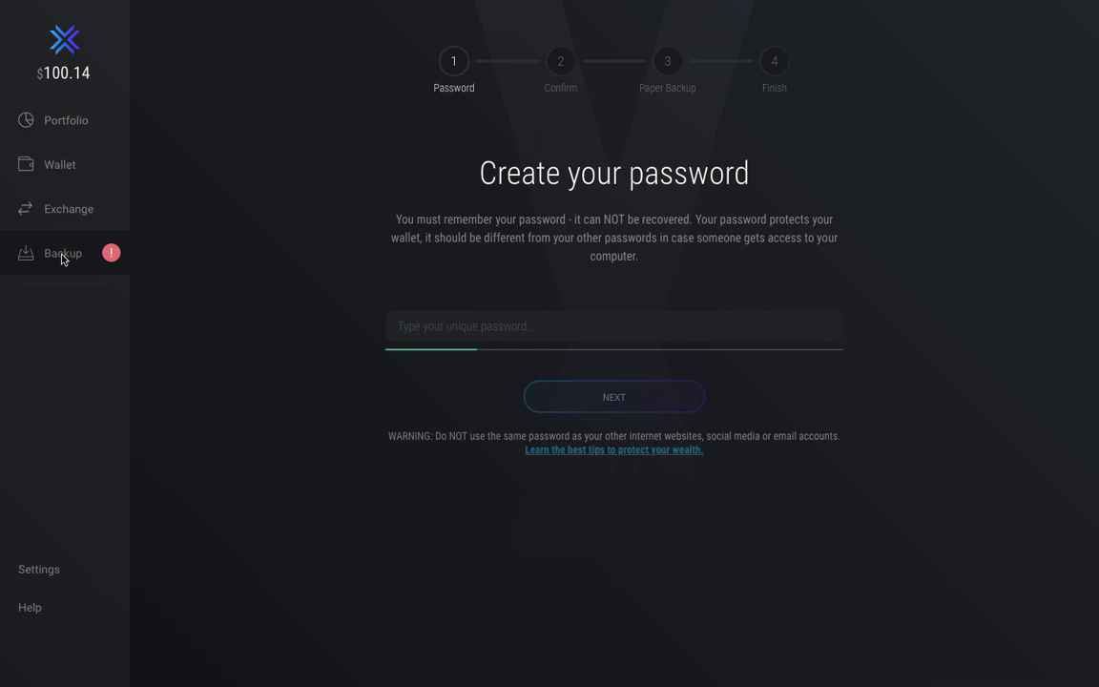
Enter a backup password for the wallet, then re-enter the same password to confirm it.
click(410, 325)
text(•••••••)
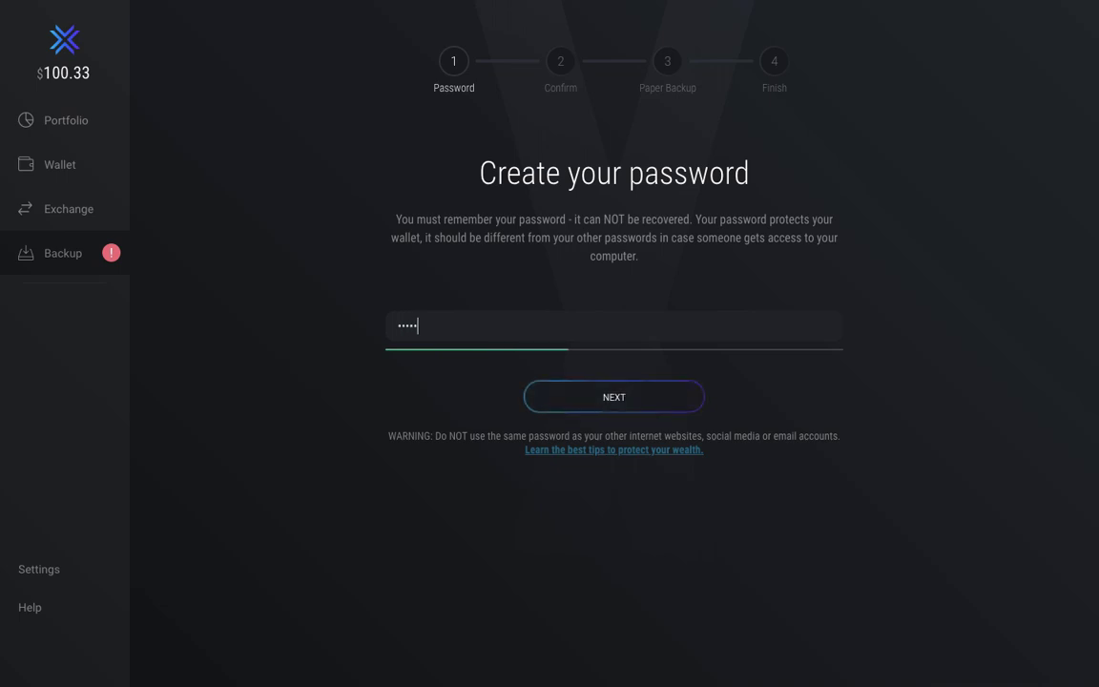
text(•••••••)
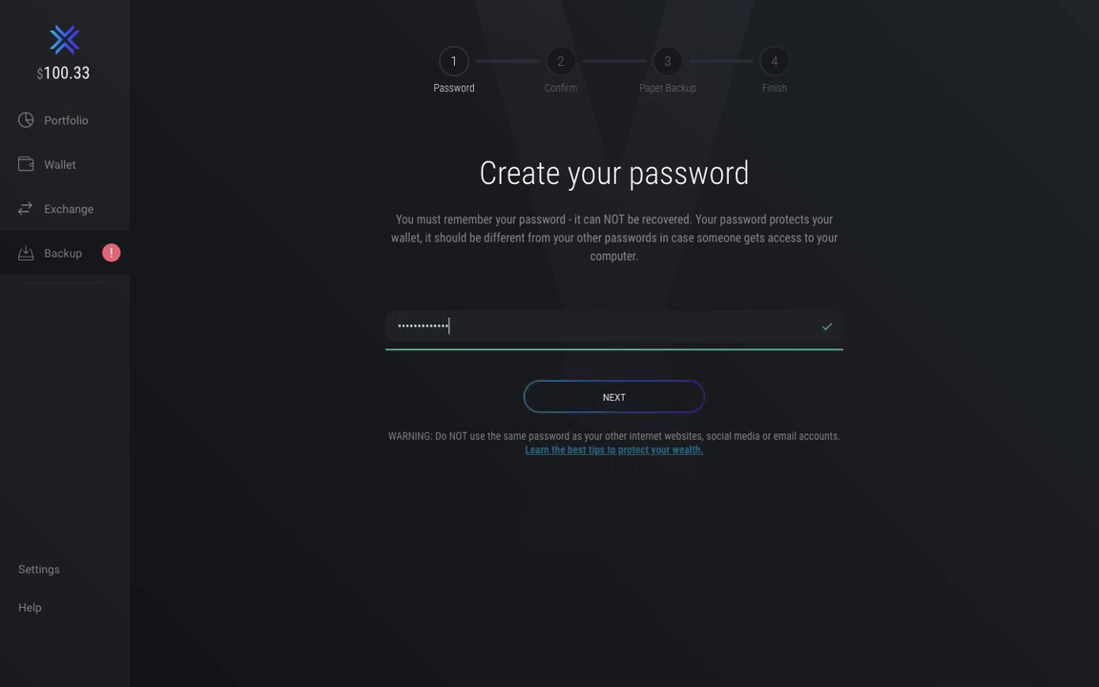
click(615, 400)
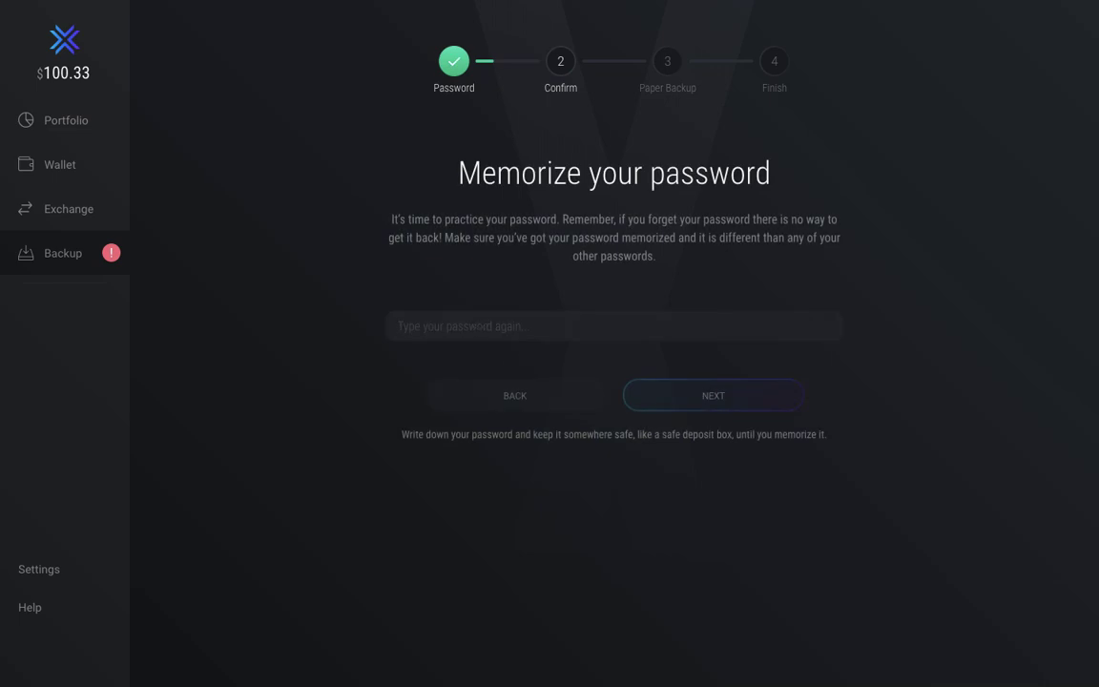
text(••••••••••••••)
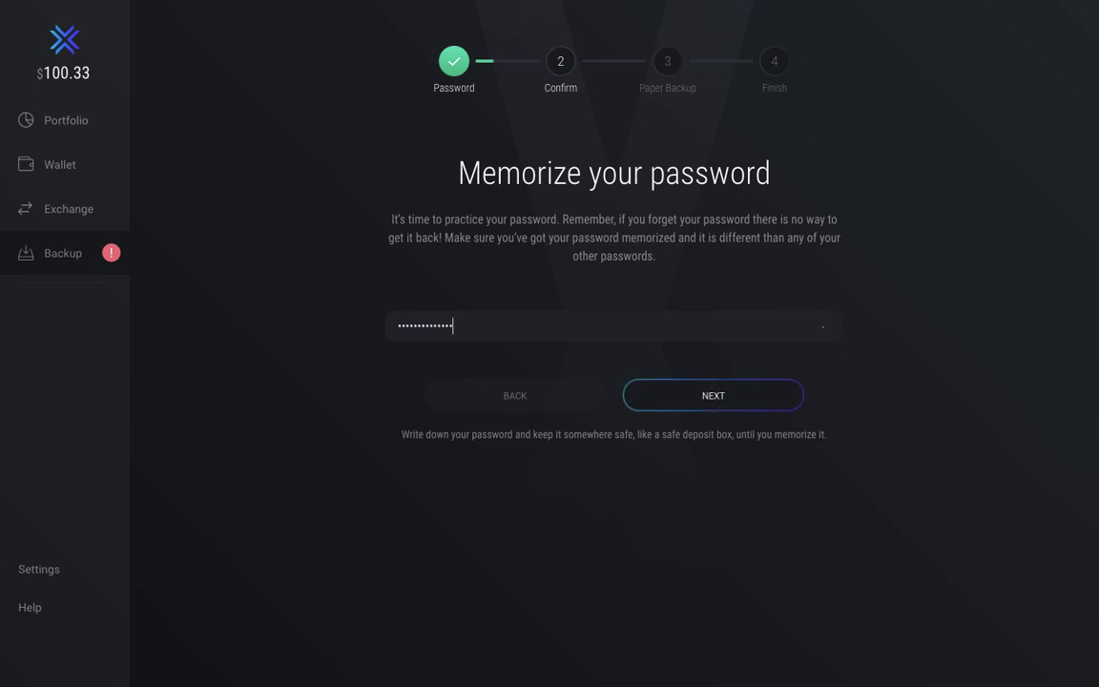
click(712, 397)
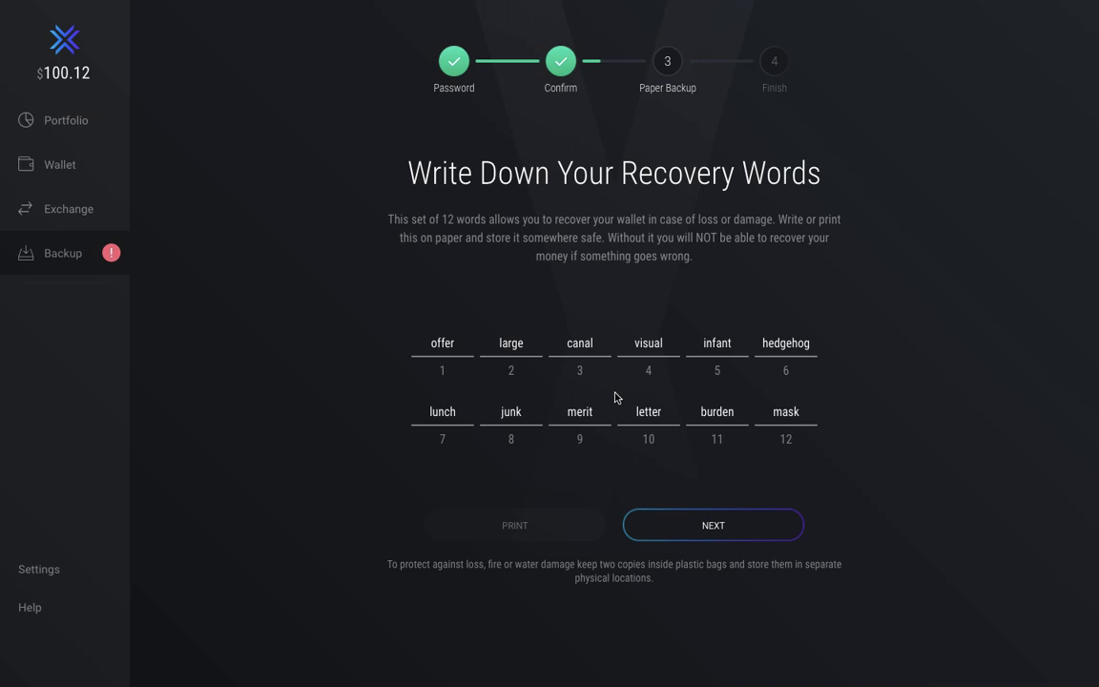
Pick the matching recovery word on Check Your Paper Backup and finish the wallet backup.
click(719, 532)
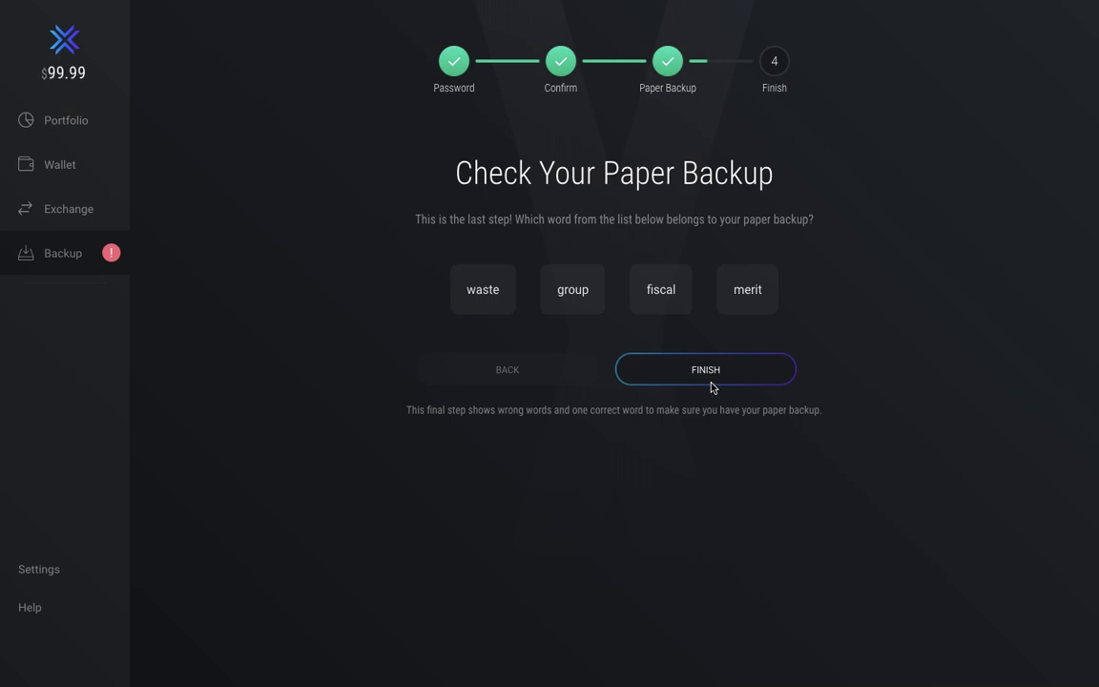
click(742, 296)
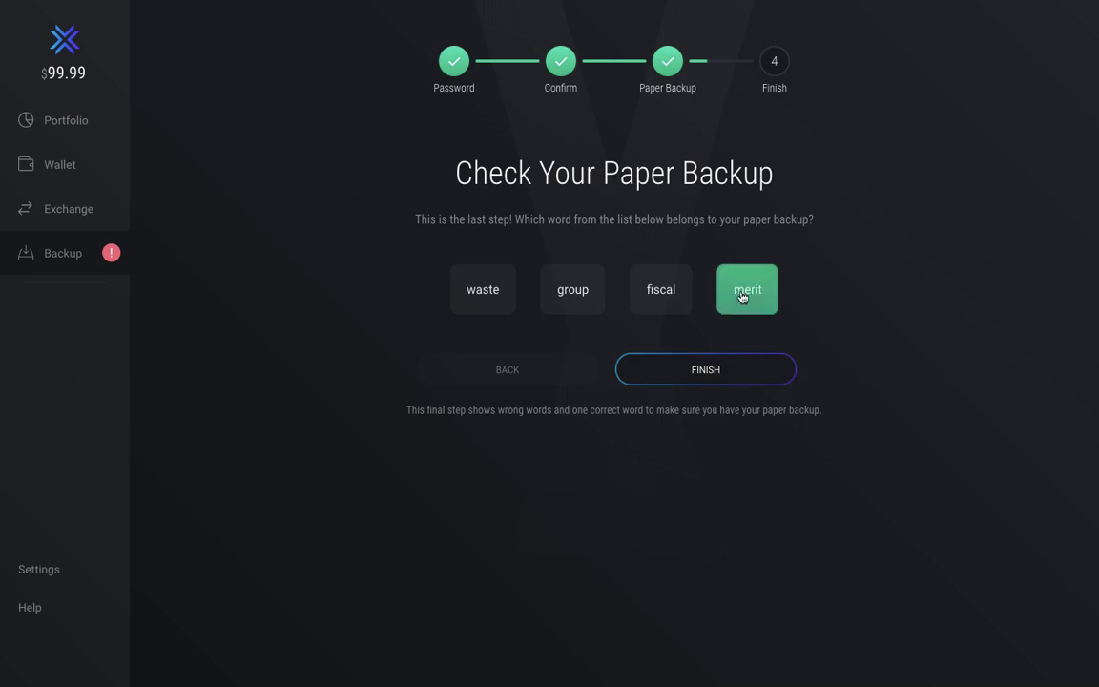
click(703, 372)
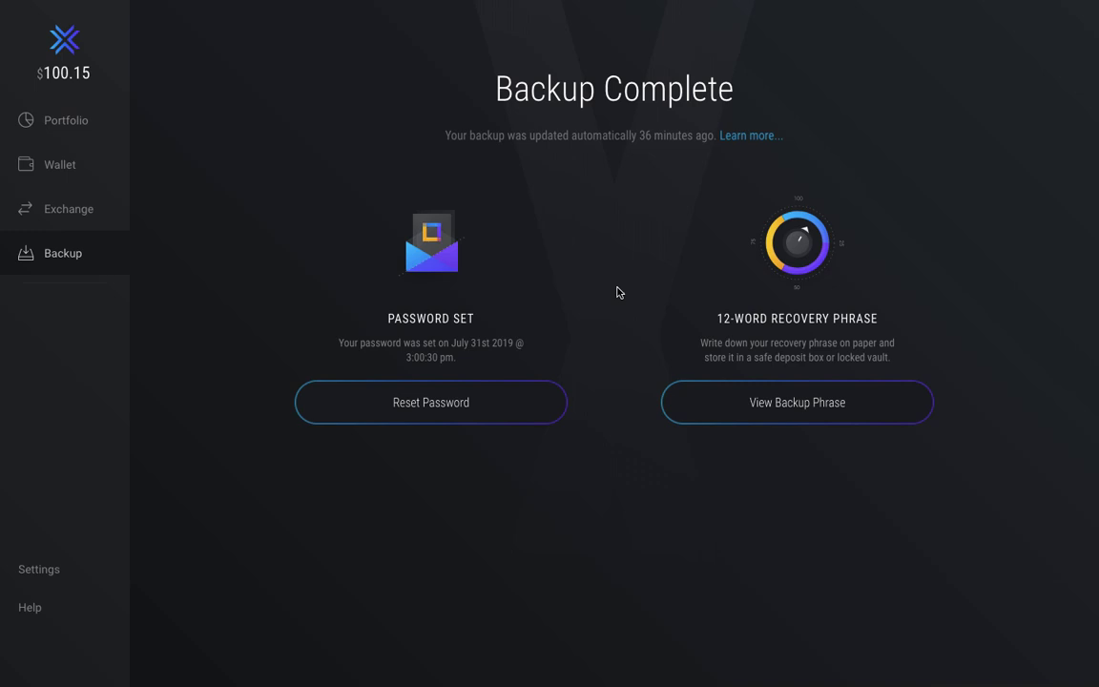
Set up an exchange of 0.005 BTC into LTC Litecoin.
click(65, 216)
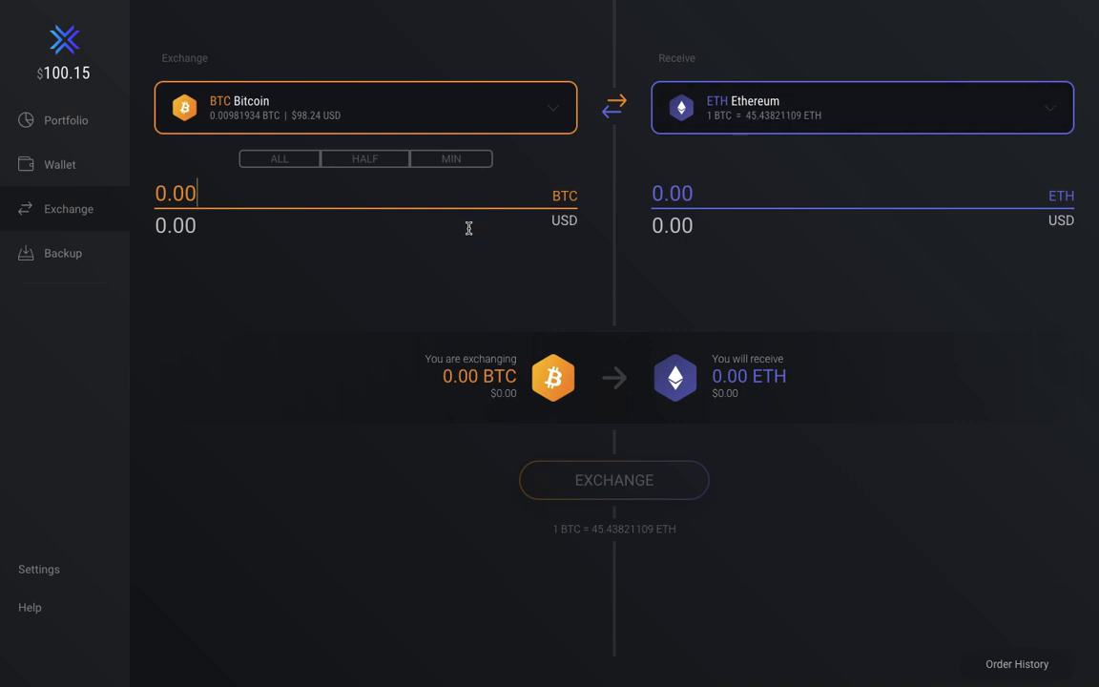
text(5)
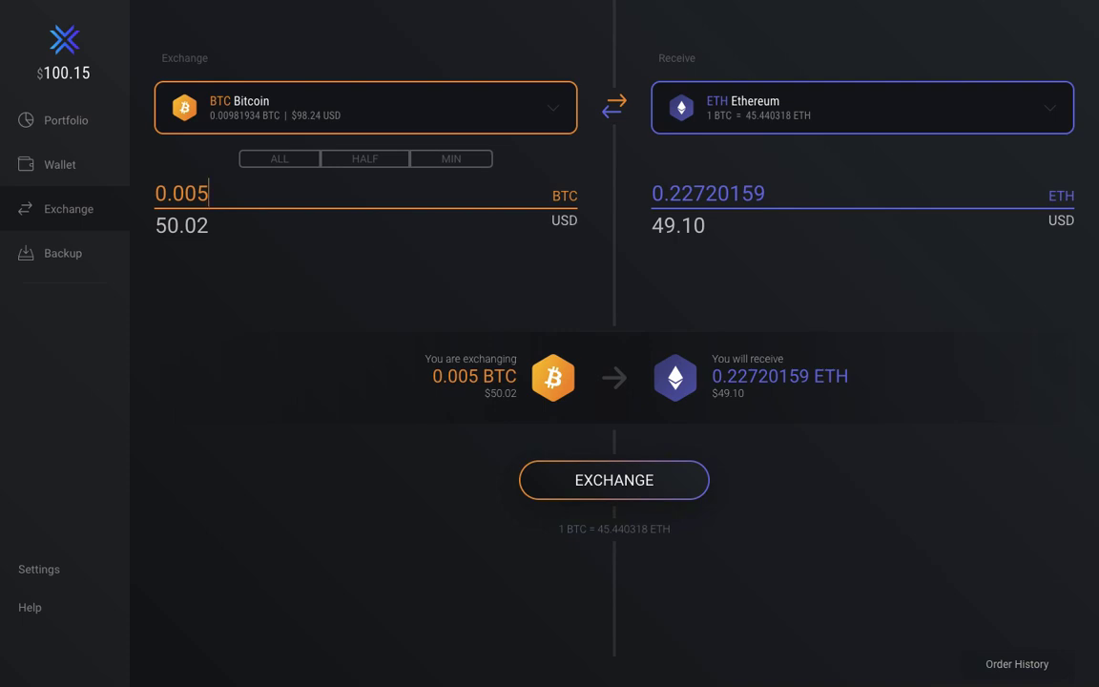
click(878, 111)
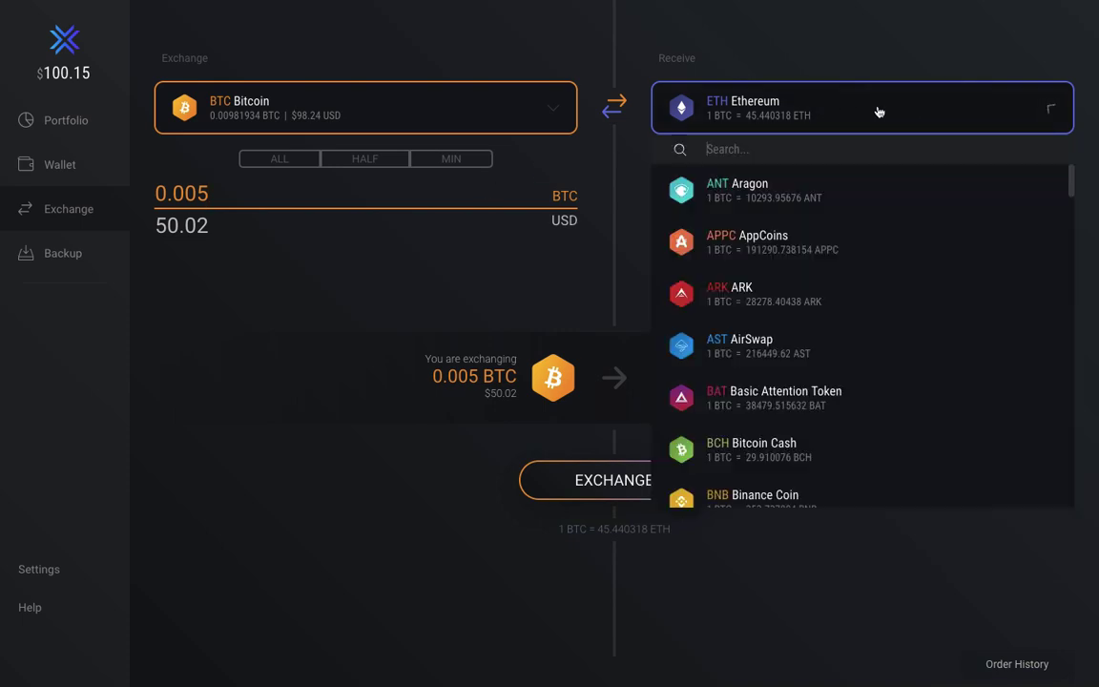
scroll(841, 300, down, 5)
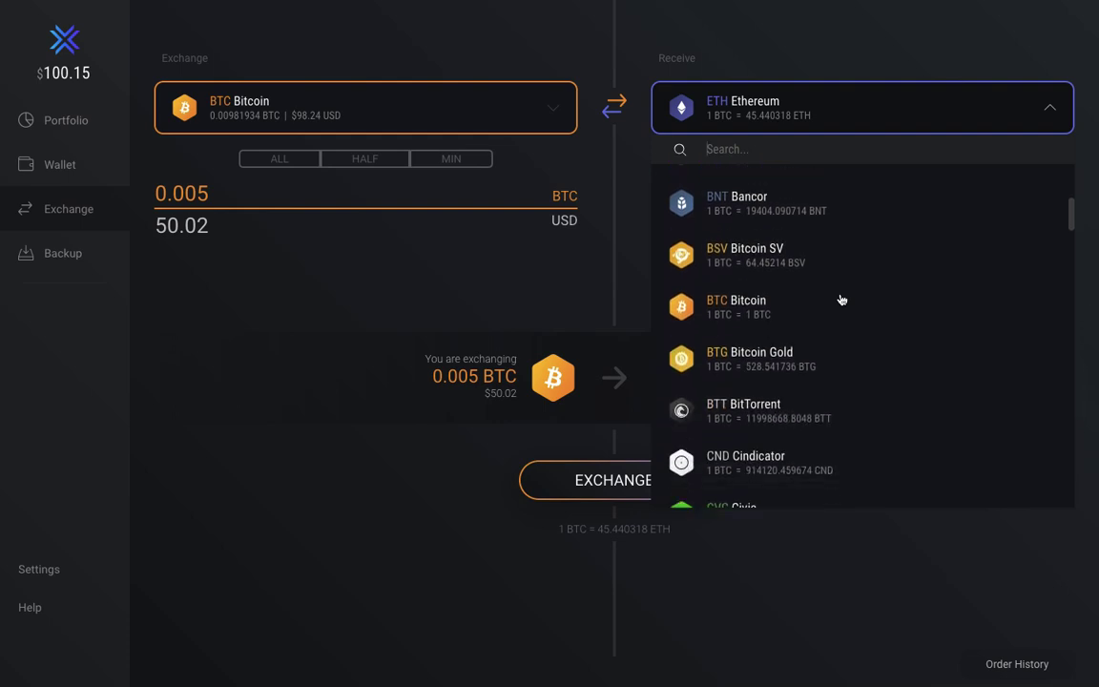
scroll(841, 299, down, 10)
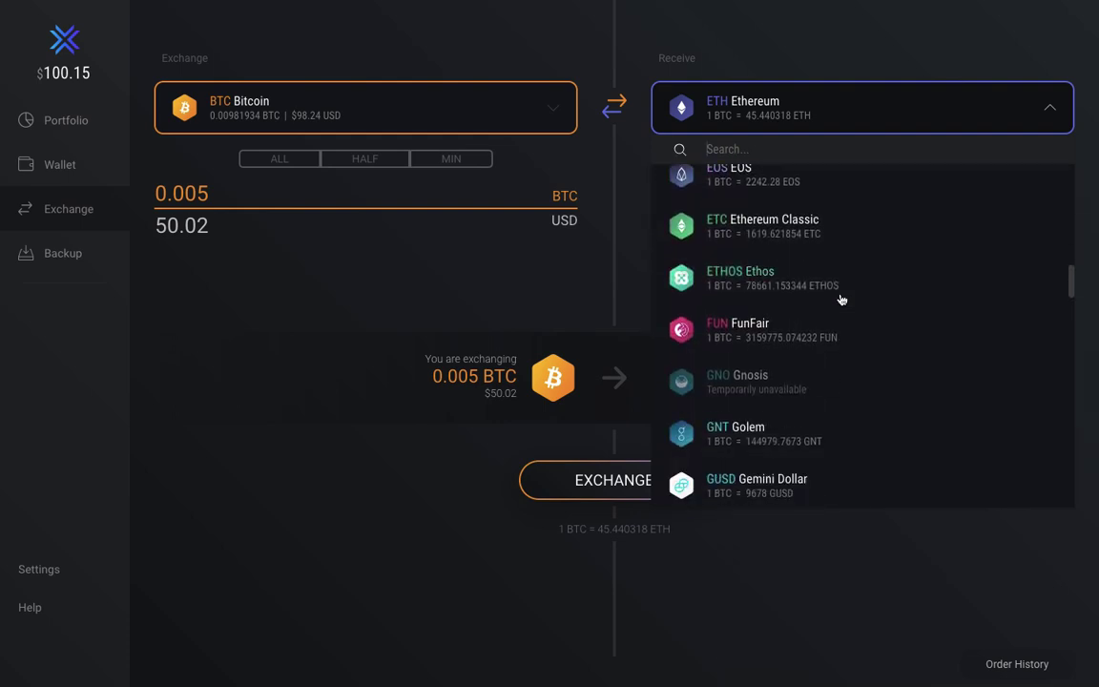
scroll(842, 299, down, 8)
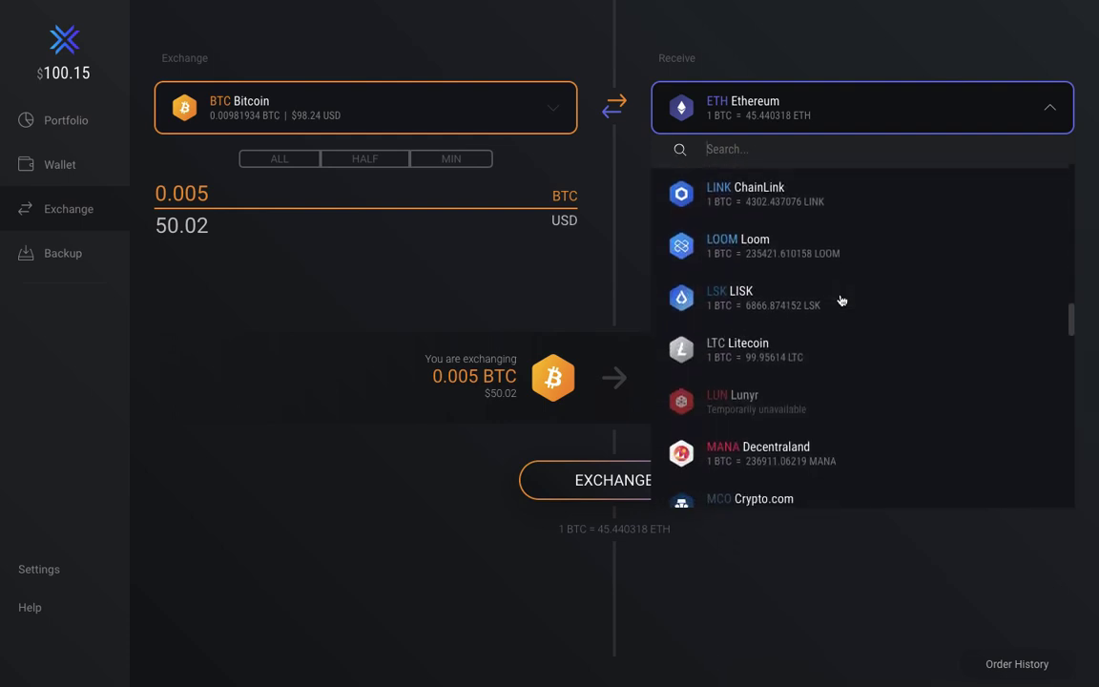
click(765, 348)
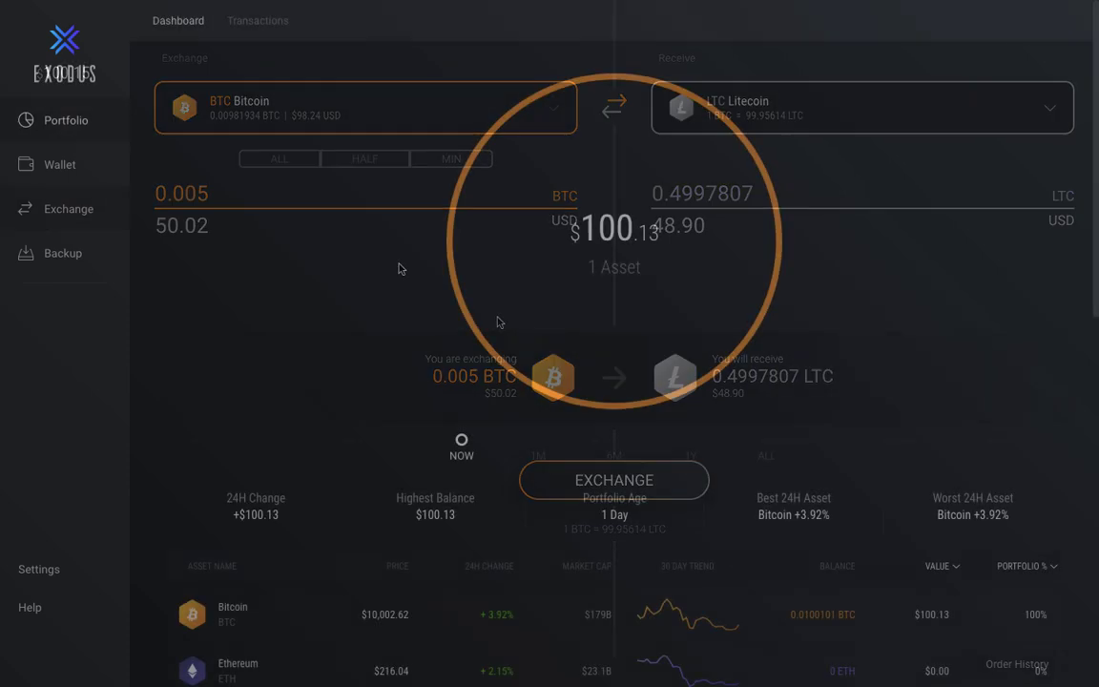